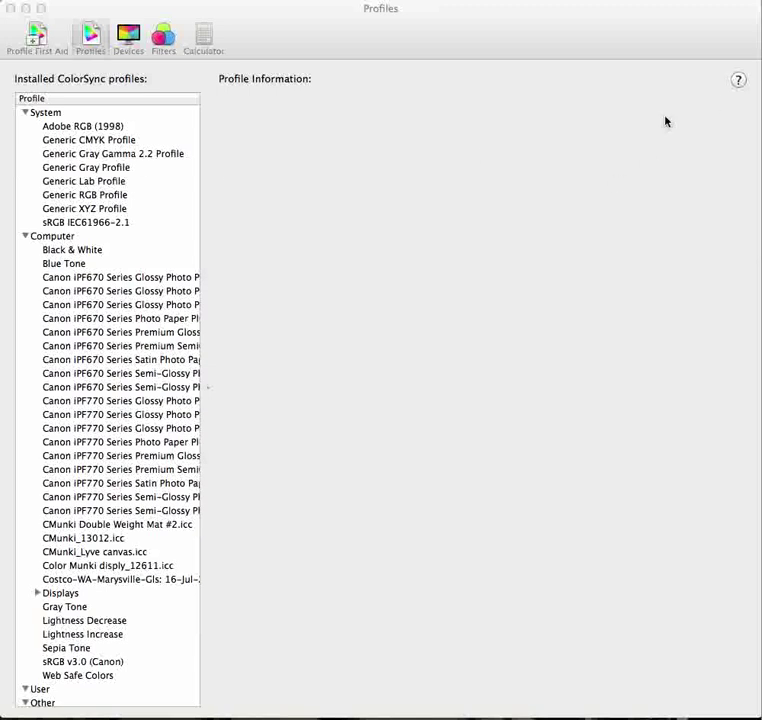
# Bring the Epson Stylus Pro 9890/9908/7890/7908 paper profiles into view and widen the profile list.
pyautogui.click(456, 22)
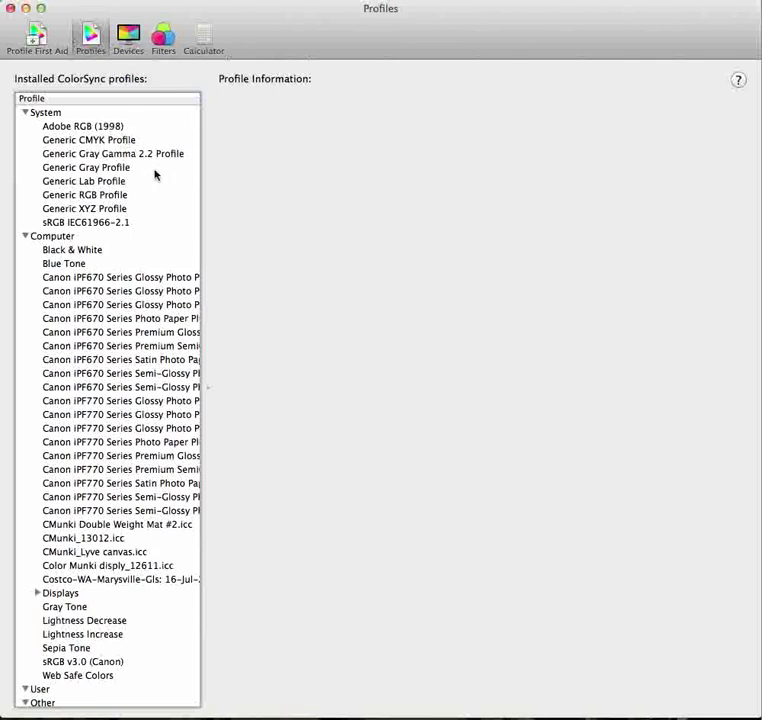
pyautogui.click(26, 113)
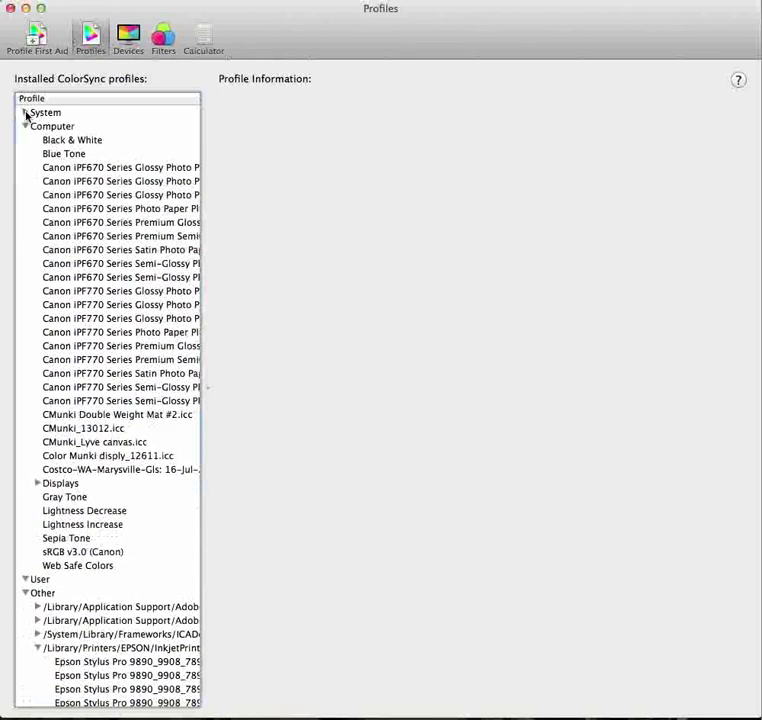
pyautogui.click(26, 113)
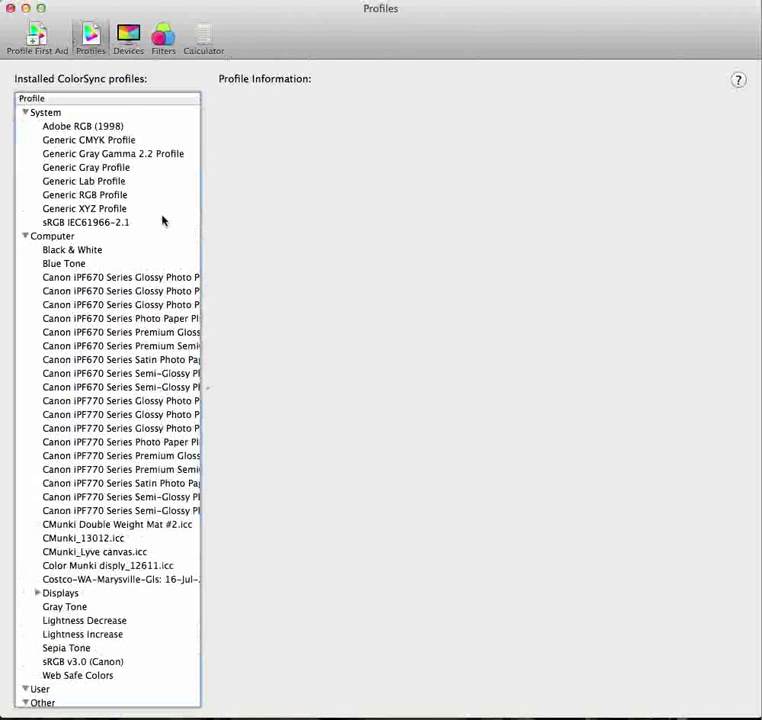
pyautogui.scroll(-3, 173, 233)
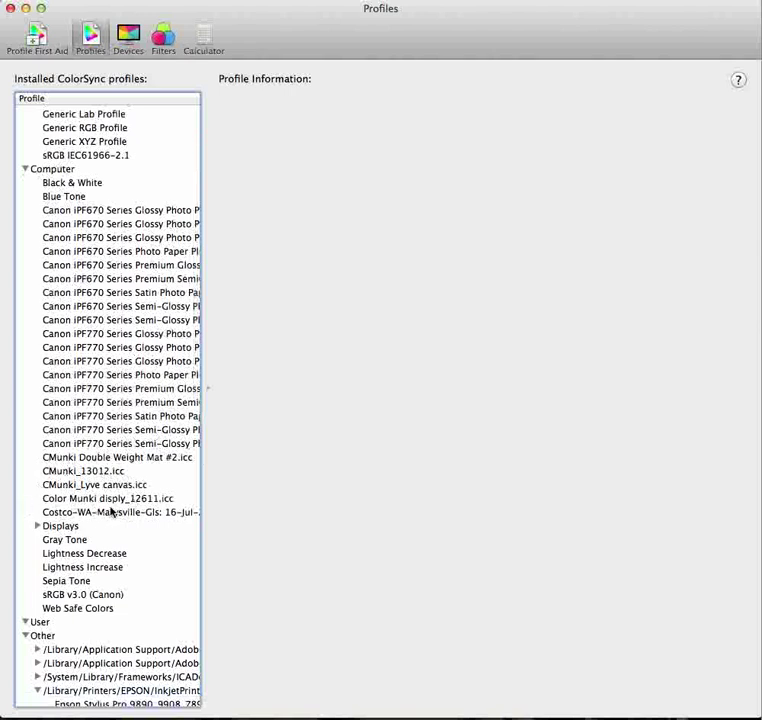
pyautogui.scroll(-10, 183, 520)
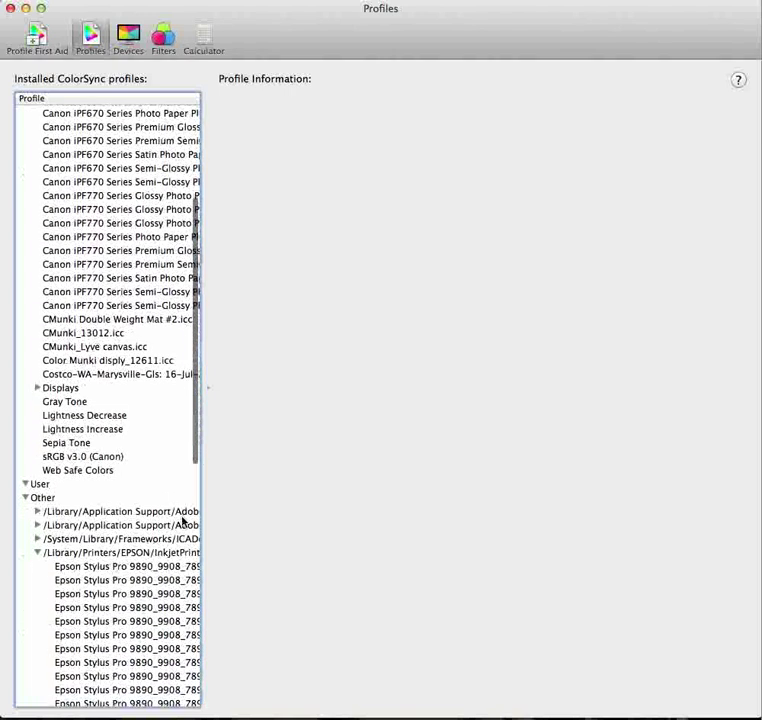
pyautogui.scroll(-8, 183, 520)
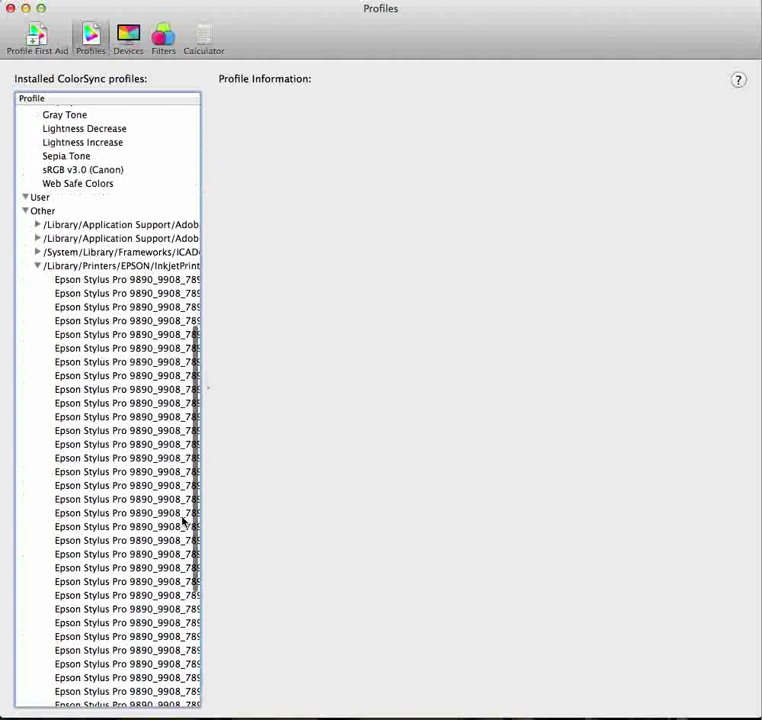
pyautogui.moveTo(209, 390); pyautogui.dragTo(490, 401)
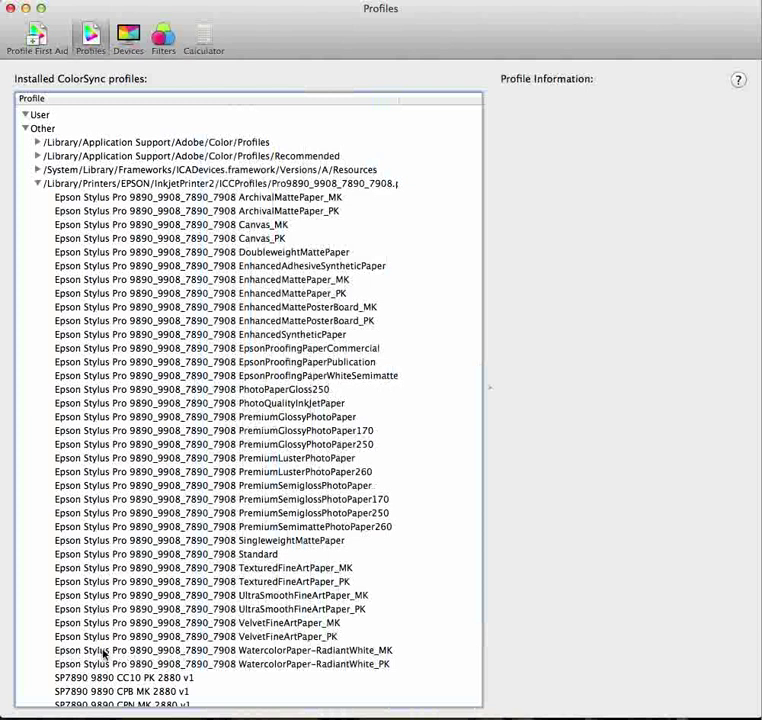
# Show the WatercolorPaper-RadiantWhite_MK profile's details in an enlarged pane and rotate its 3D Lab gamut plot.
pyautogui.click(332, 650)
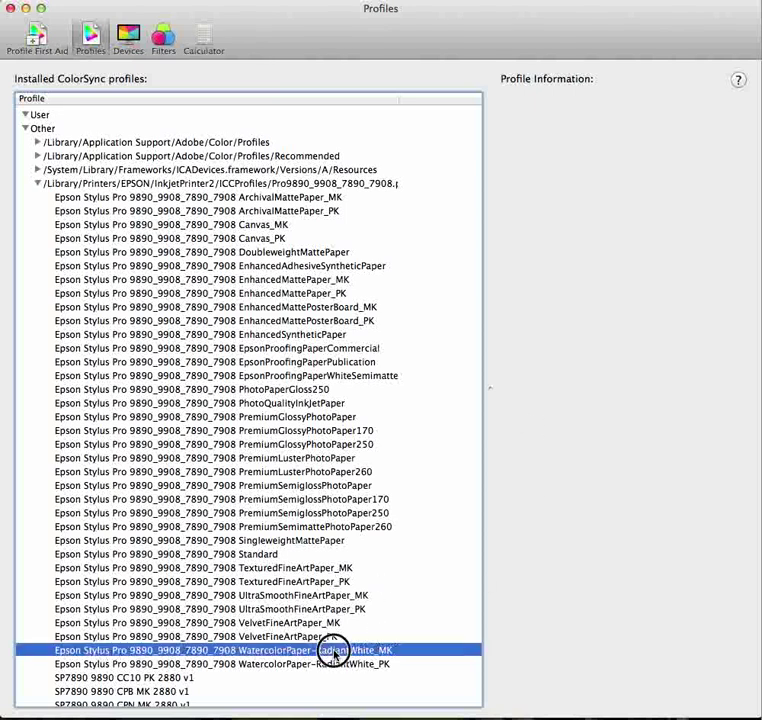
pyautogui.moveTo(491, 387); pyautogui.dragTo(99, 372)
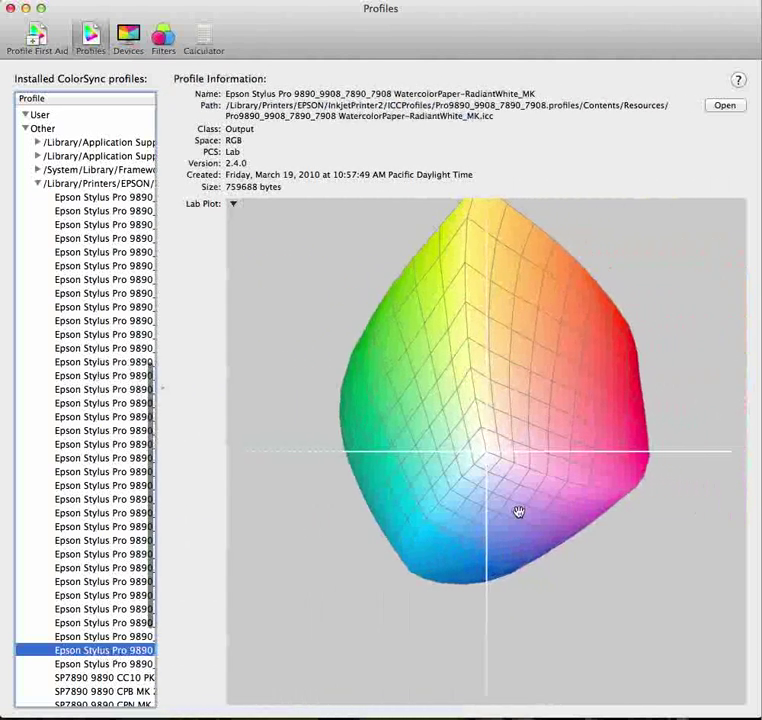
pyautogui.moveTo(519, 511); pyautogui.dragTo(602, 421)
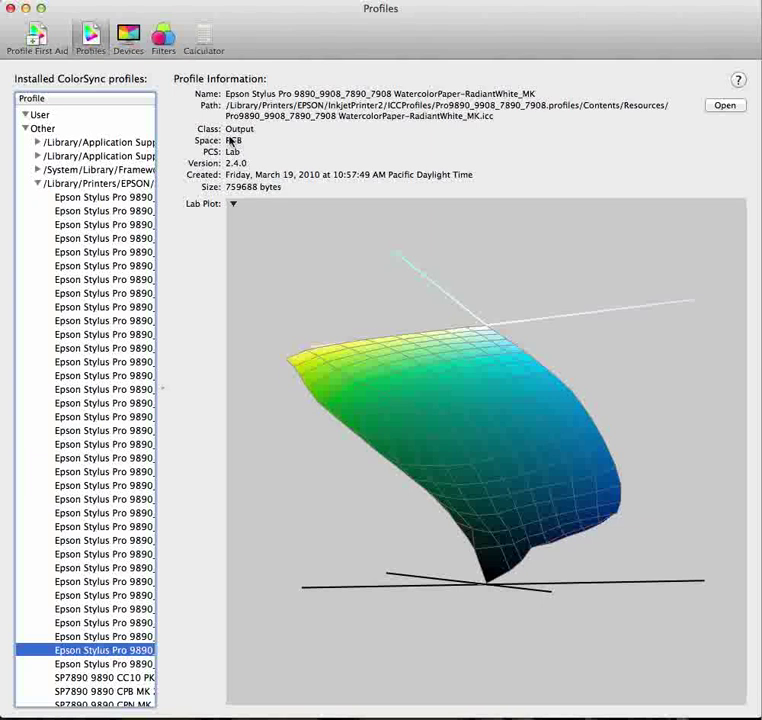
pyautogui.moveTo(500, 401); pyautogui.dragTo(510, 425)
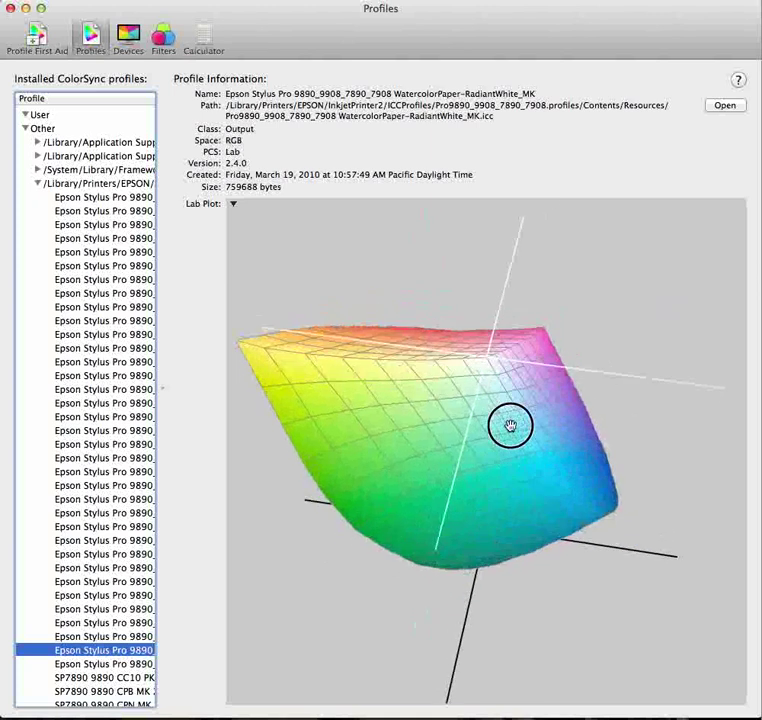
# Display the Adobe RGB (1998) system profile and orbit its 3D Lab gamut plot.
pyautogui.scroll(10, 111, 230)
pyautogui.scroll(2, 86, 228)
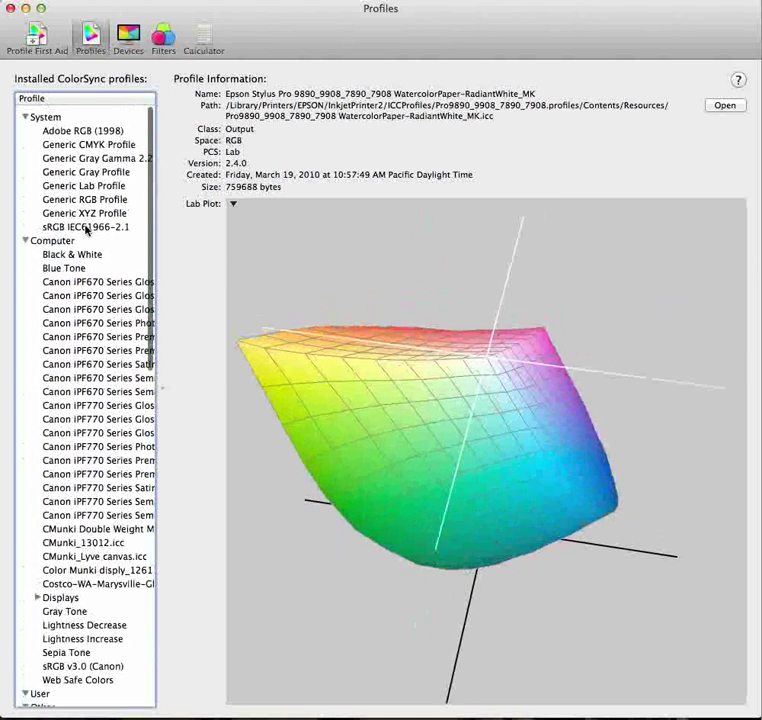
pyautogui.click(72, 129)
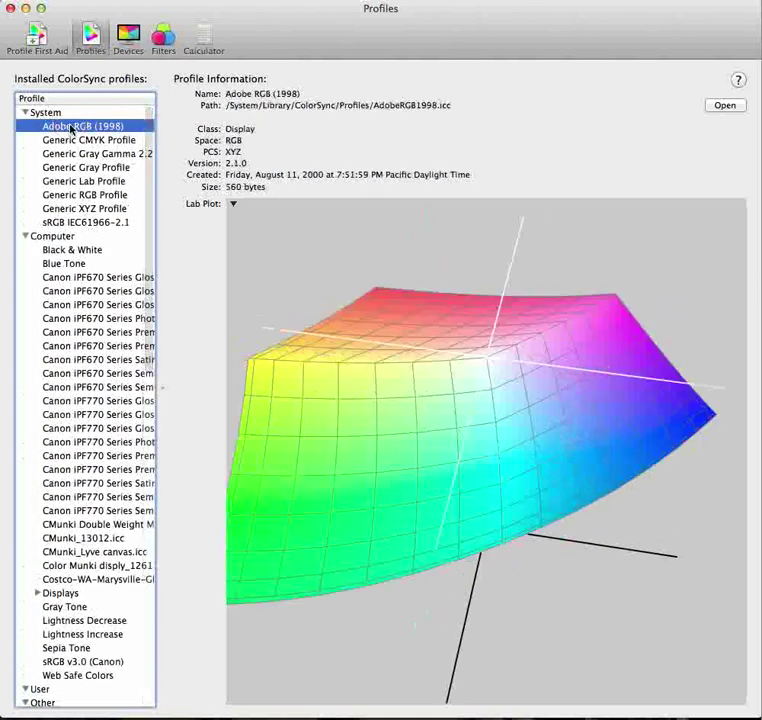
pyautogui.moveTo(520, 374); pyautogui.dragTo(607, 347)
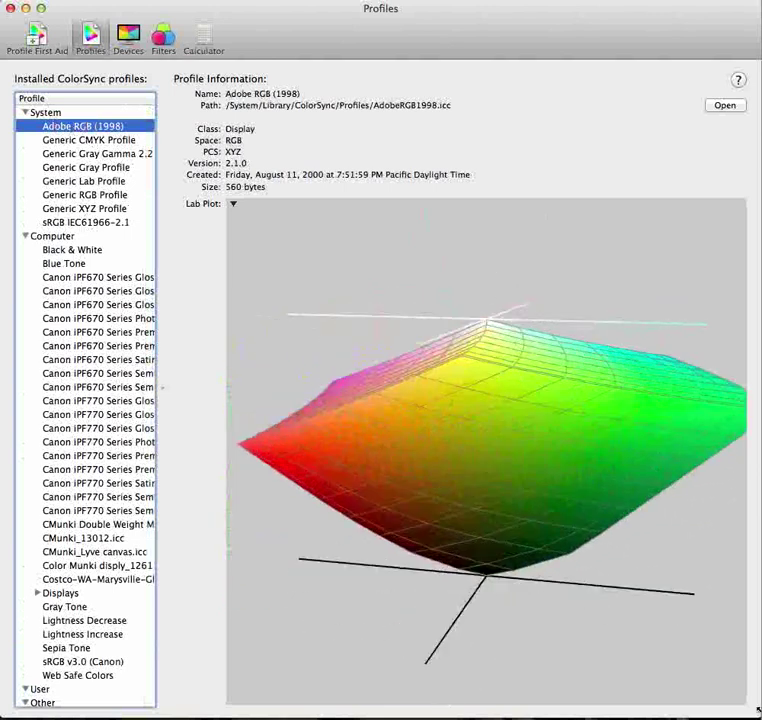
pyautogui.moveTo(716, 600); pyautogui.dragTo(504, 486)
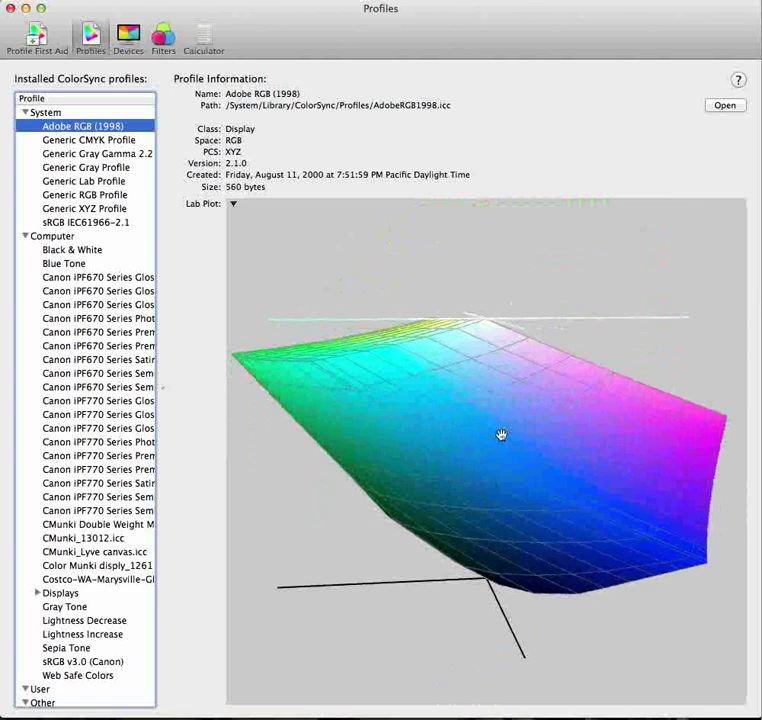
# Choose Hold for comparison from the Lab Plot menu to keep the Adobe RGB (1998) gamut as reference.
pyautogui.click(233, 204)
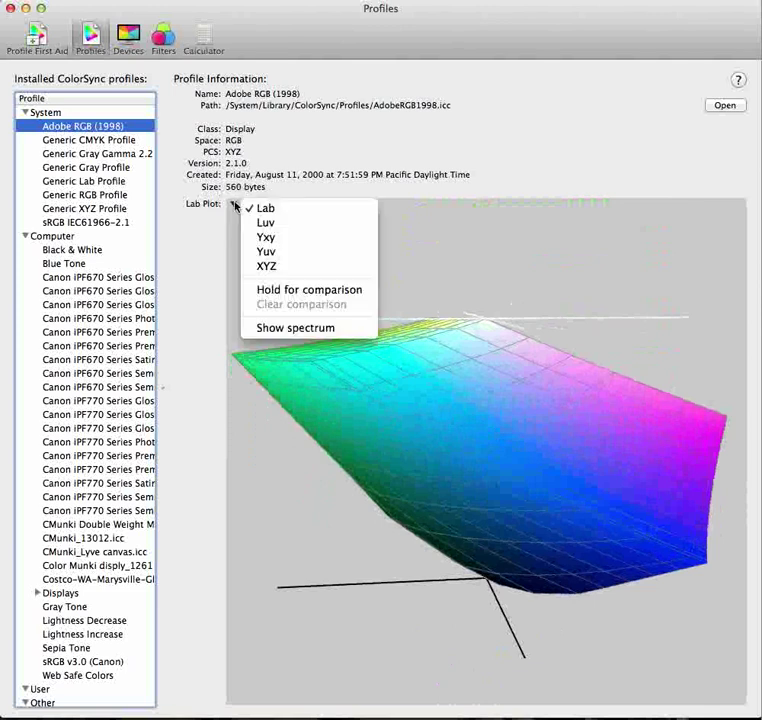
pyautogui.click(266, 290)
pyautogui.moveTo(526, 478); pyautogui.dragTo(515, 446)
# Select WatercolorPaper-RadiantWhite_MK to overlay its gamut on the held Adobe RGB wireframe, then enlarge the plot.
pyautogui.scroll(-15, 122, 549)
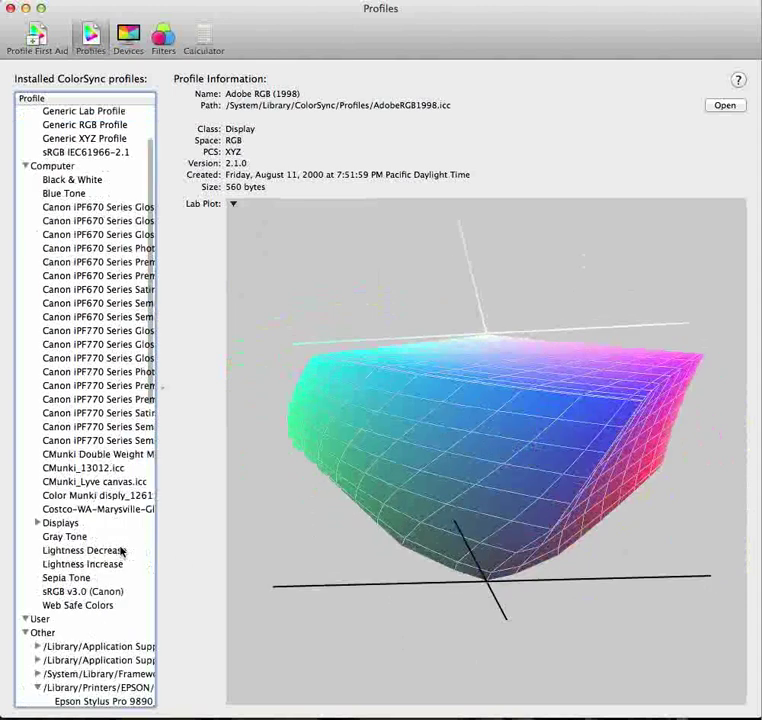
pyautogui.scroll(-5, 122, 549)
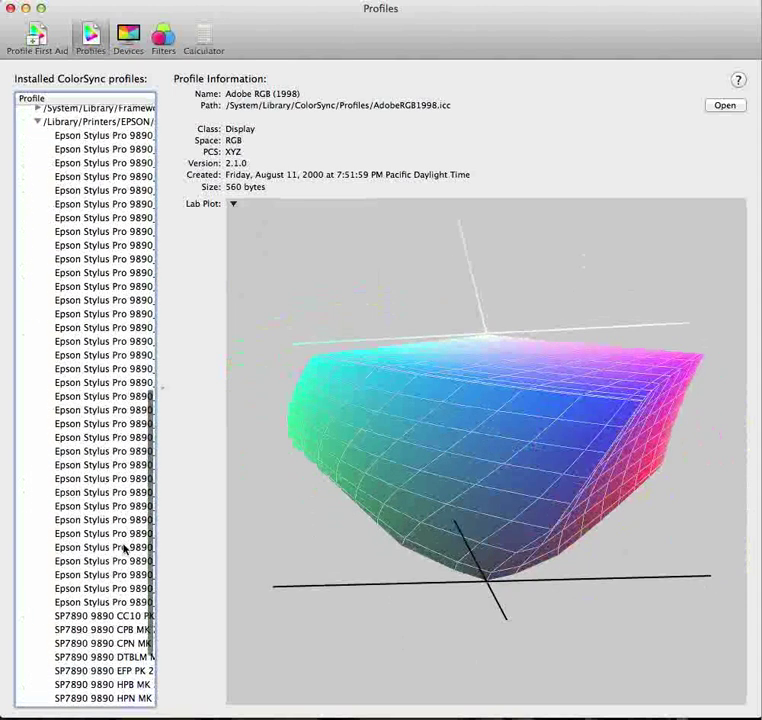
pyautogui.moveTo(165, 384); pyautogui.dragTo(437, 410)
pyautogui.click(320, 590)
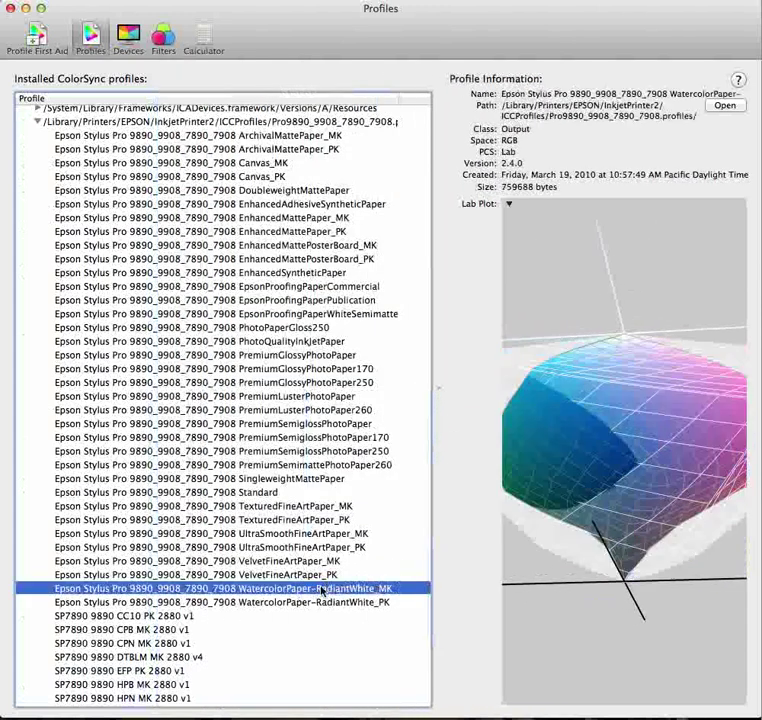
pyautogui.moveTo(439, 390); pyautogui.dragTo(40, 380)
pyautogui.moveTo(603, 445); pyautogui.dragTo(452, 478)
# Rotate the comparison plot sideways to face the Epson gamut's magenta and yellow side.
pyautogui.moveTo(670, 452); pyautogui.dragTo(570, 453)
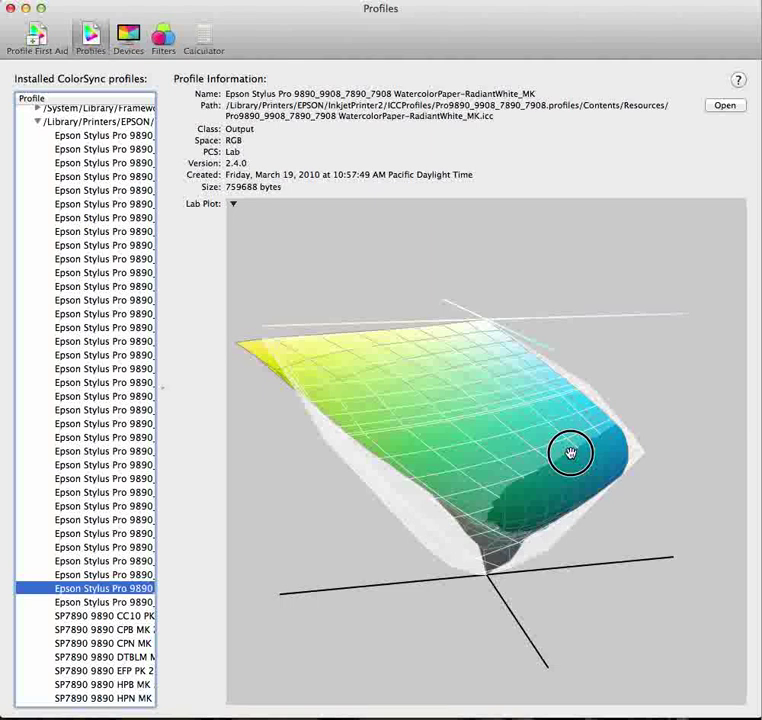
# Tilt the comparison plot to look down on the Epson gamut's yellow and cyan top inside the Adobe RGB shell.
pyautogui.moveTo(570, 453); pyautogui.dragTo(536, 431)
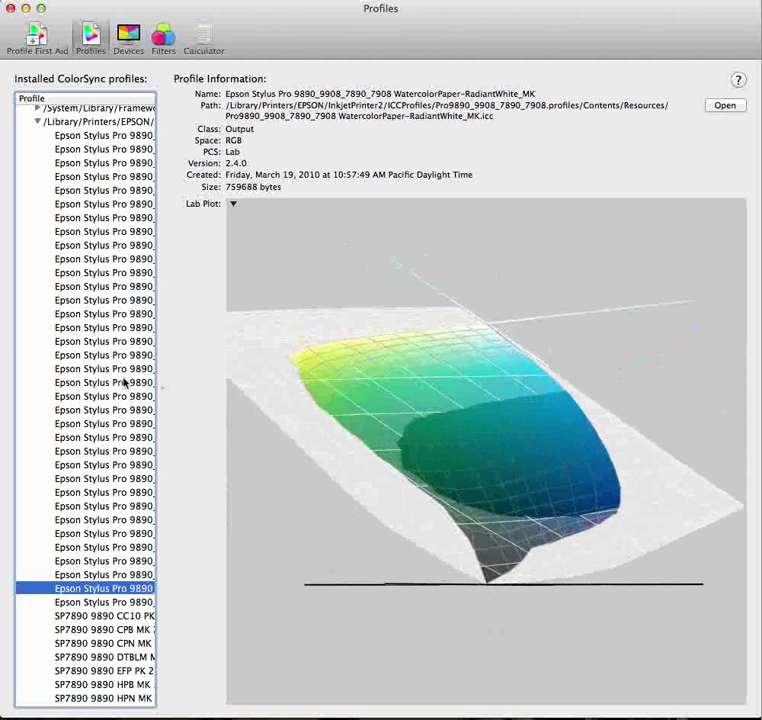
pyautogui.scroll(3, 112, 380)
pyautogui.scroll(10, 112, 380)
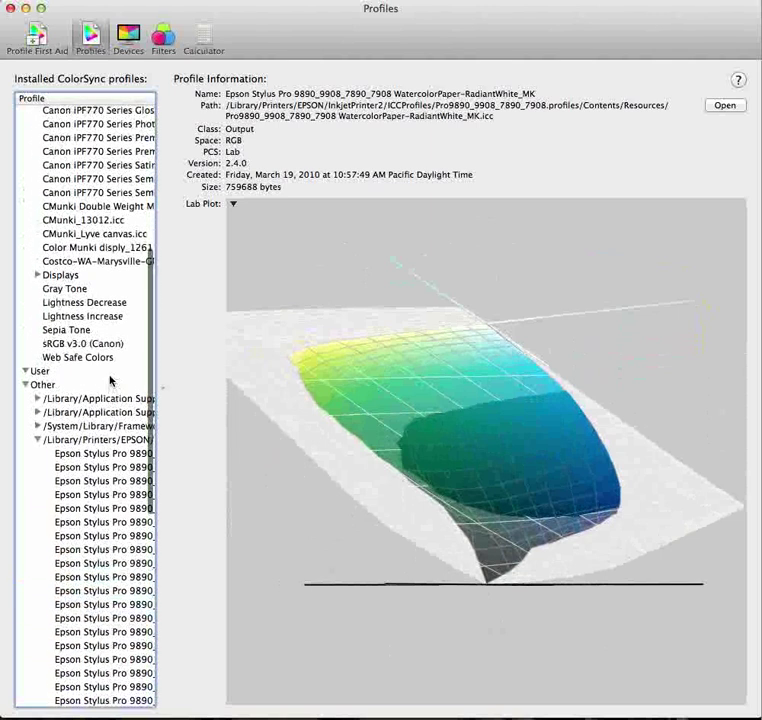
pyautogui.scroll(3, 110, 380)
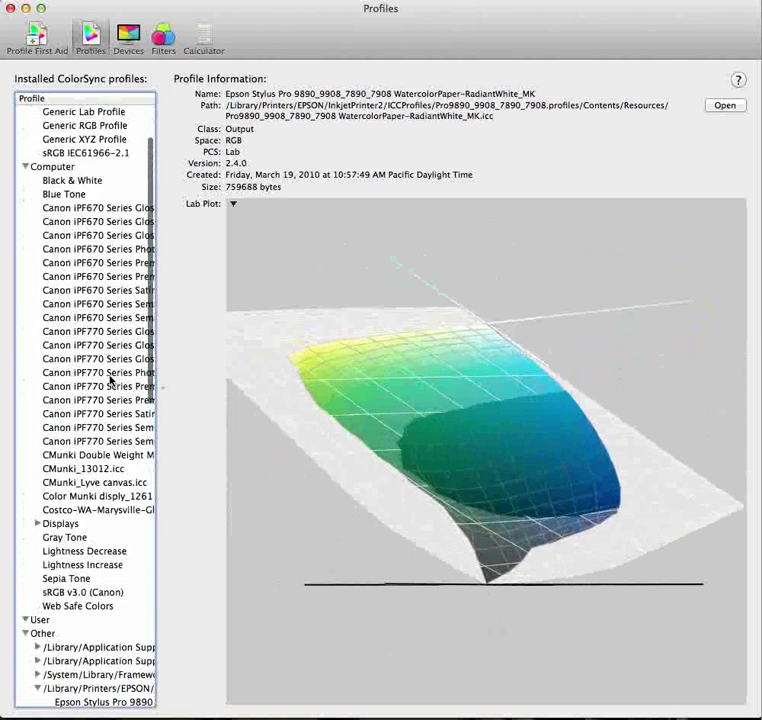
pyautogui.scroll(3, 110, 380)
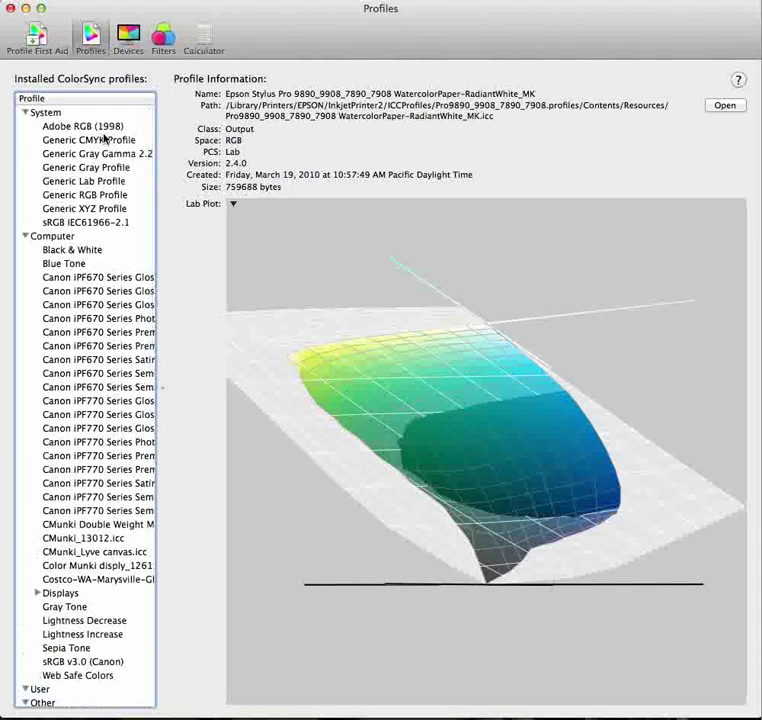
pyautogui.moveTo(507, 335); pyautogui.dragTo(566, 386)
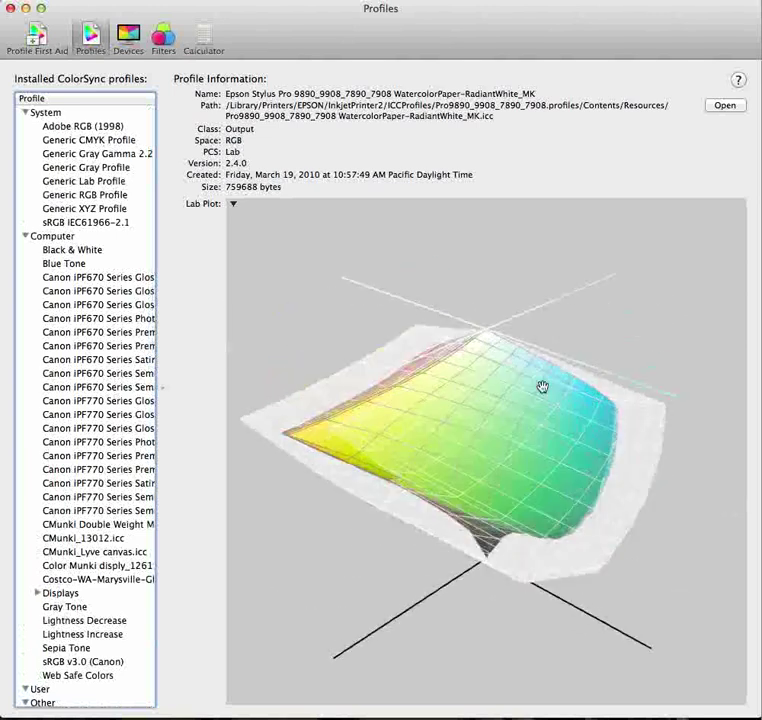